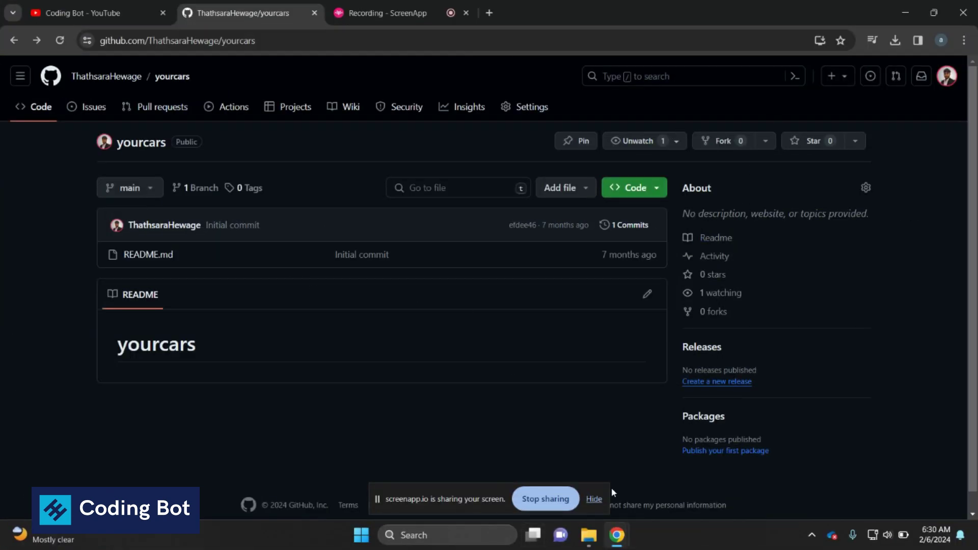
In yourcars, add branch 'dev' based on main, then branch 'dev2' based on dev.
{"action": "left_click", "coordinate": [593, 498]}
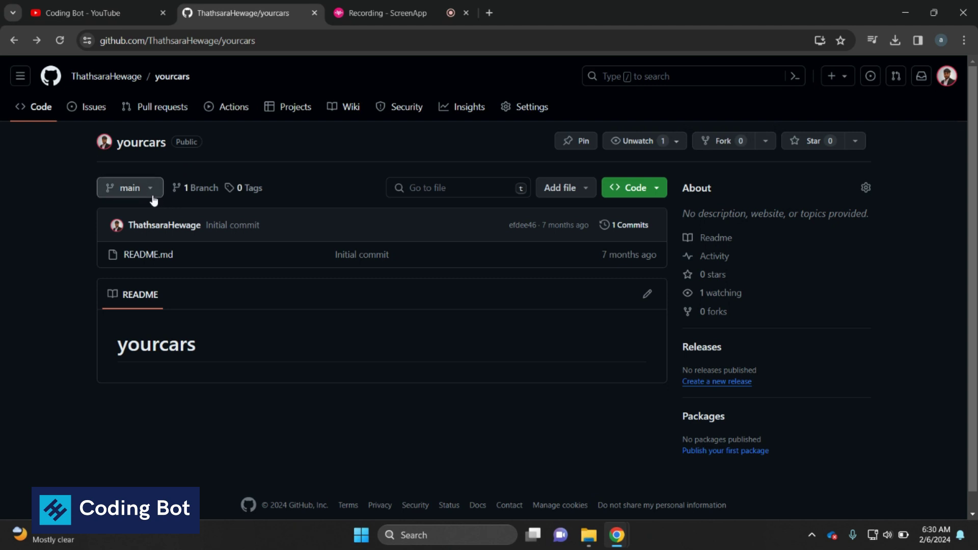
{"action": "left_click", "coordinate": [134, 189]}
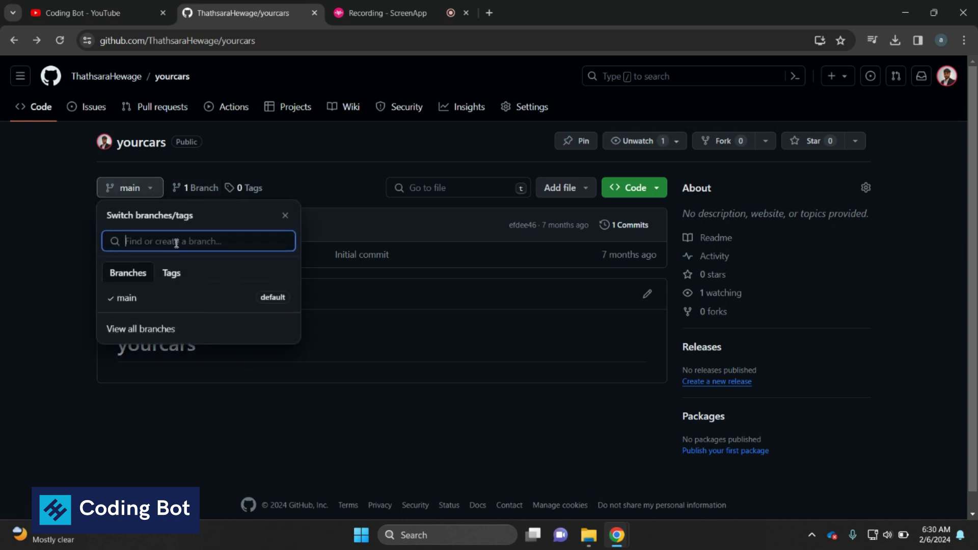
{"action": "left_click", "coordinate": [136, 195]}
{"action": "type", "text": "dev"}
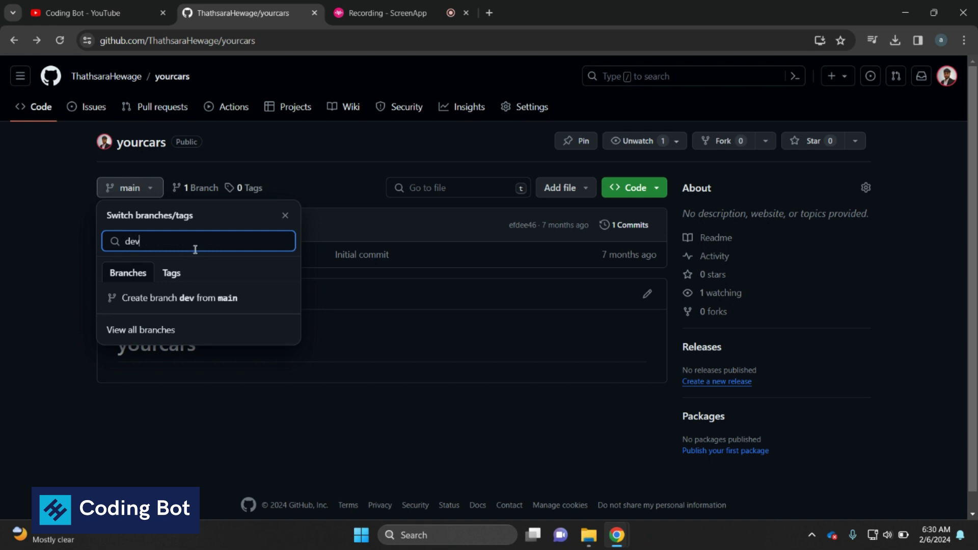
{"action": "left_click", "coordinate": [152, 300]}
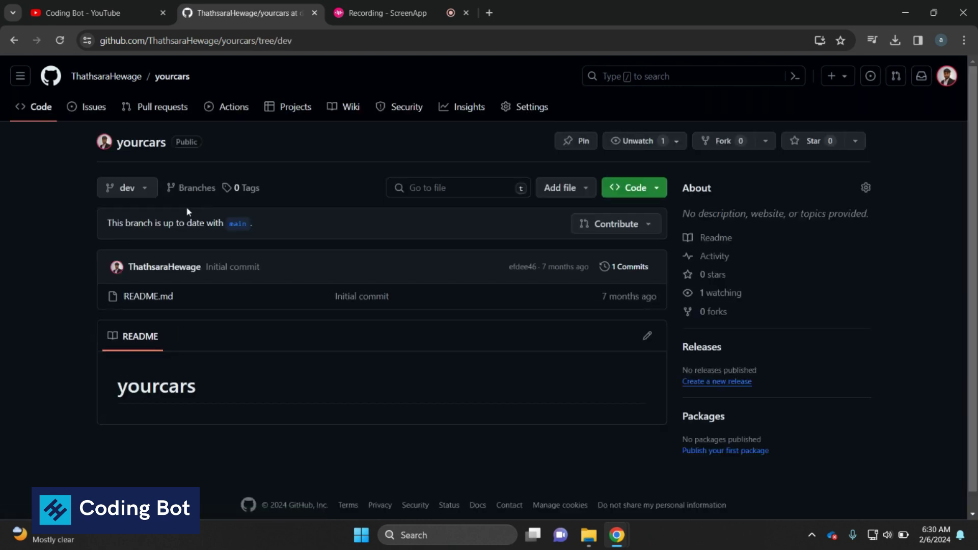
{"action": "left_click", "coordinate": [126, 188]}
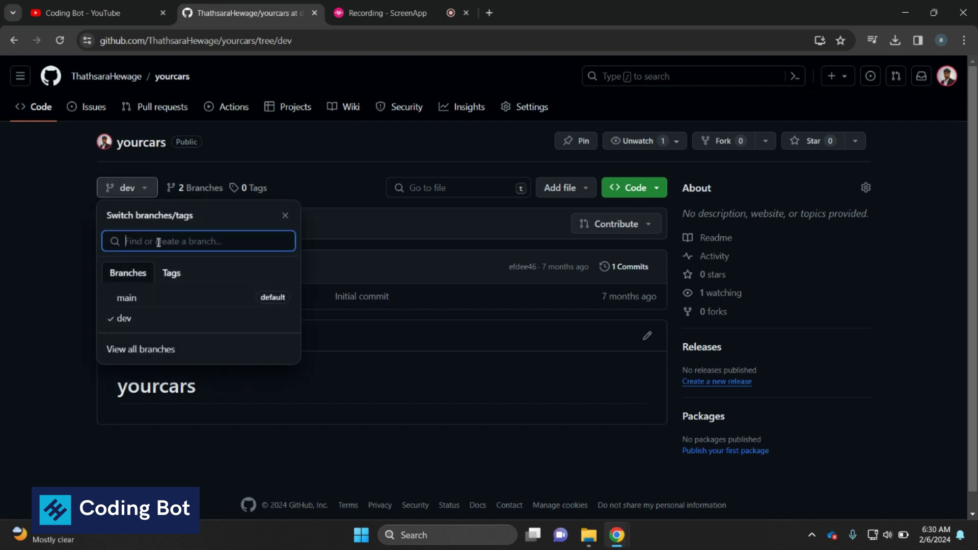
{"action": "type", "text": "dev2"}
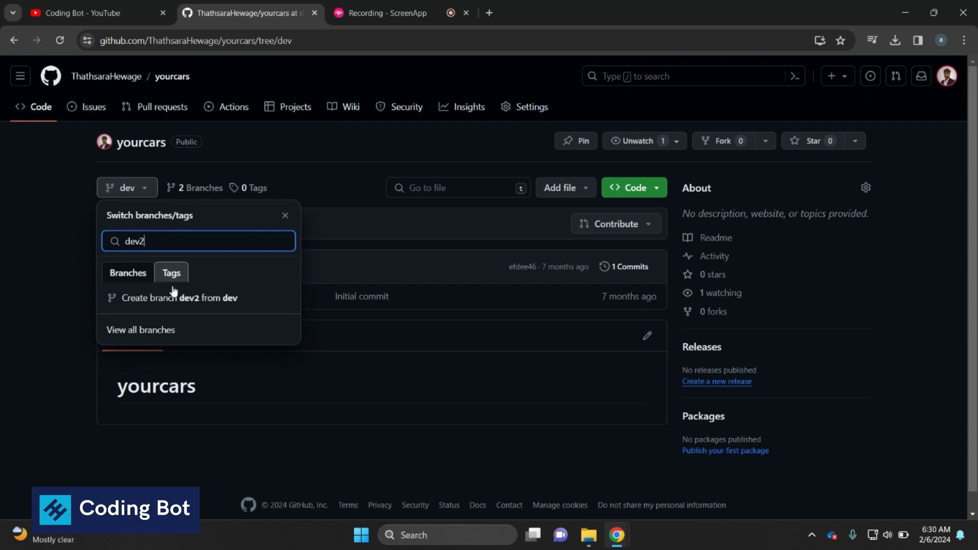
{"action": "left_click", "coordinate": [173, 296]}
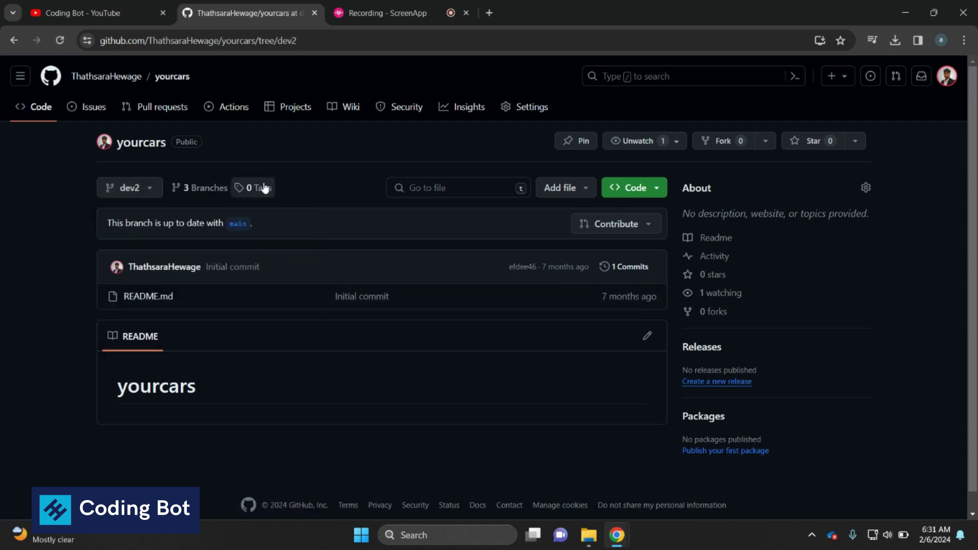
From the Branches overview, rename branch 'dev' to 'dev_codingbot'.
{"action": "left_click", "coordinate": [211, 189]}
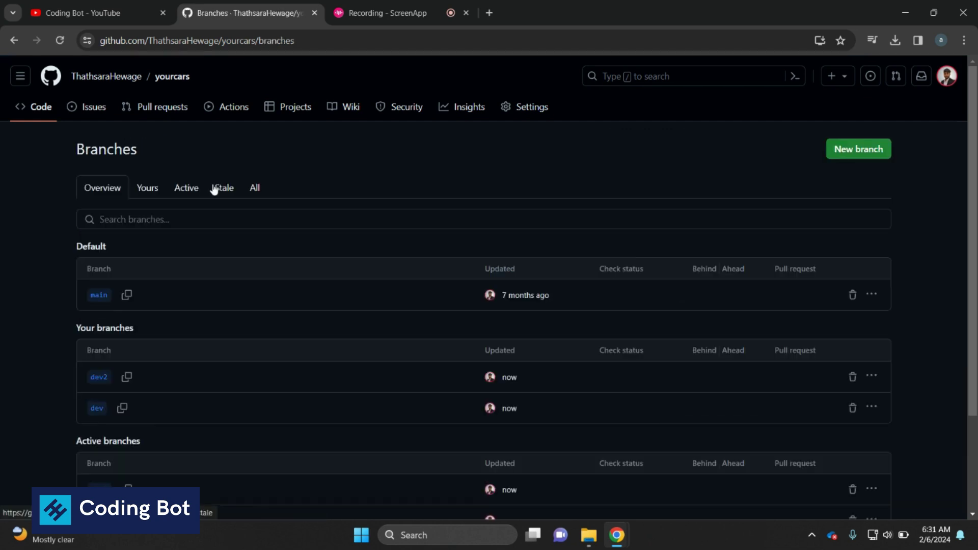
{"action": "left_click", "coordinate": [13, 40]}
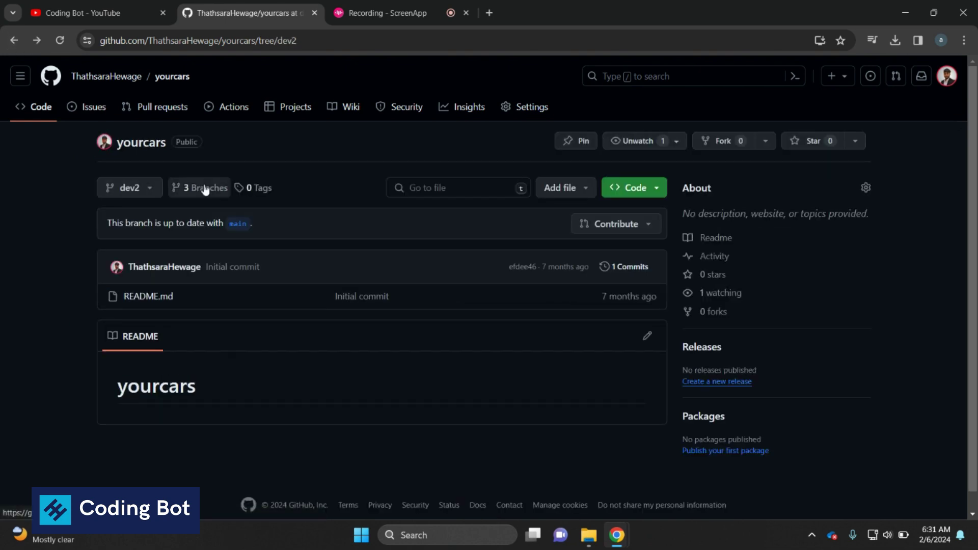
{"action": "left_click", "coordinate": [174, 189]}
{"action": "scroll", "coordinate": [927, 317], "scroll_direction": "down", "scroll_amount": 2}
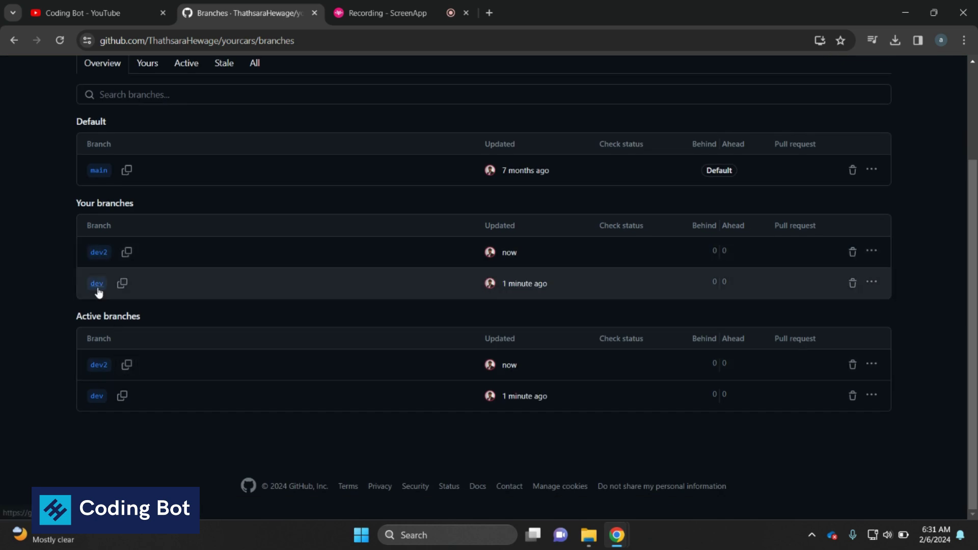
{"action": "left_click", "coordinate": [870, 284]}
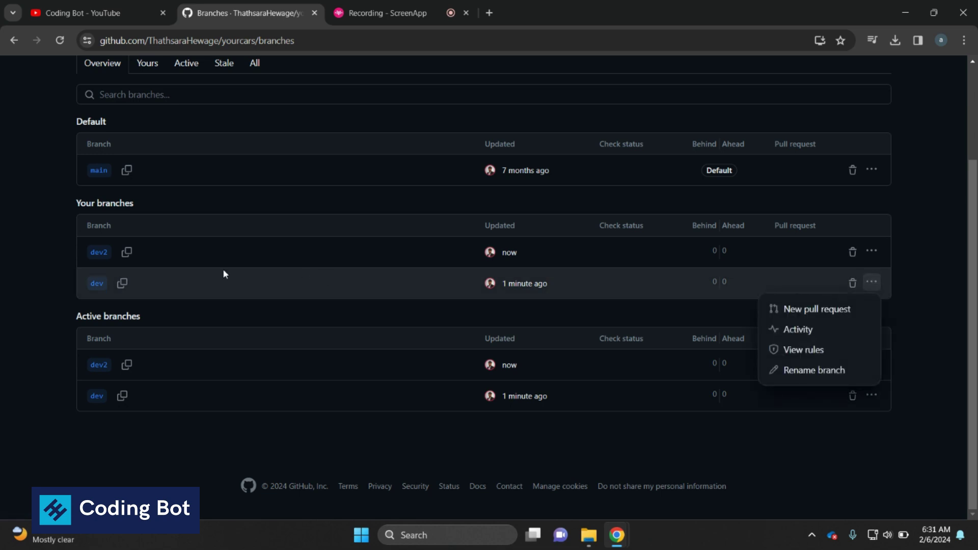
{"action": "left_click", "coordinate": [819, 369]}
{"action": "left_click", "coordinate": [446, 265]}
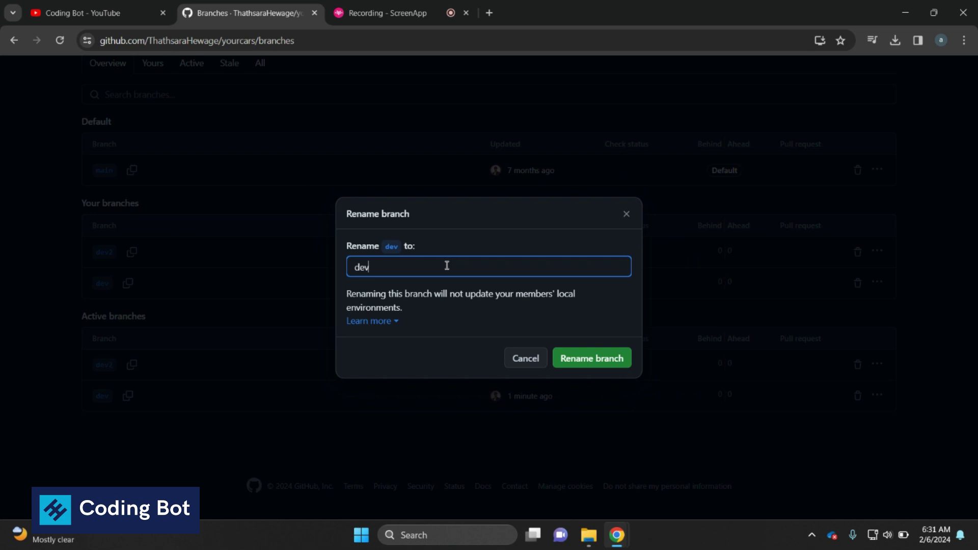
{"action": "type", "text": "_codingb"}
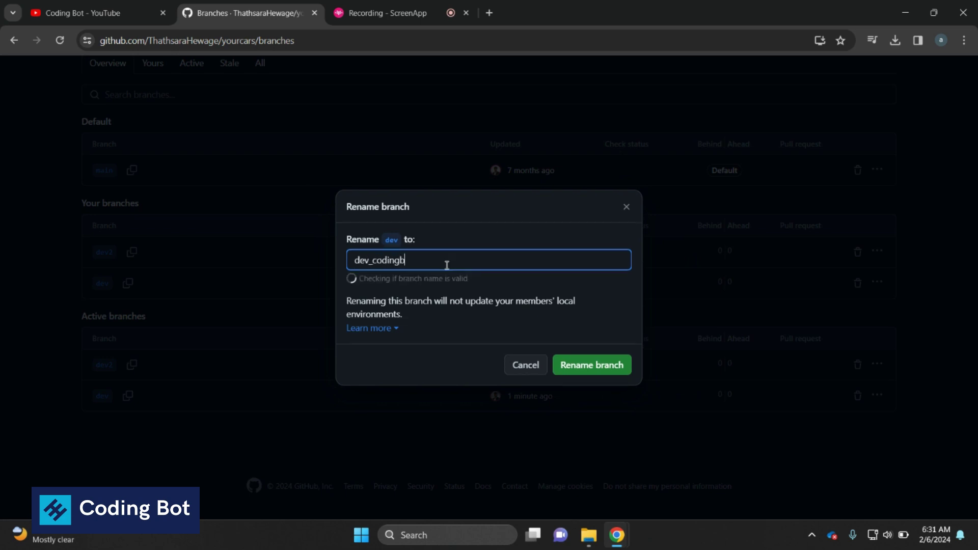
{"action": "type", "text": "ot"}
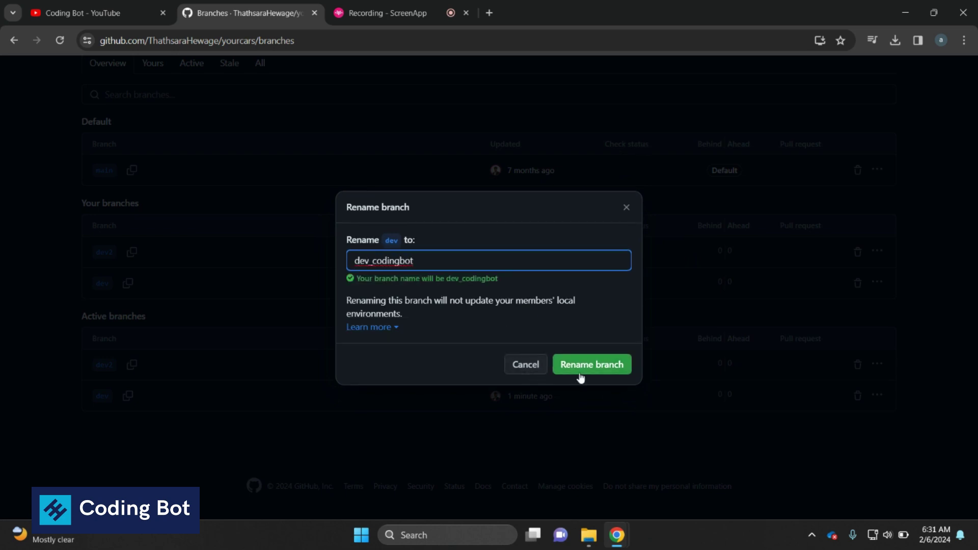
{"action": "left_click", "coordinate": [598, 366]}
{"action": "left_click", "coordinate": [599, 367]}
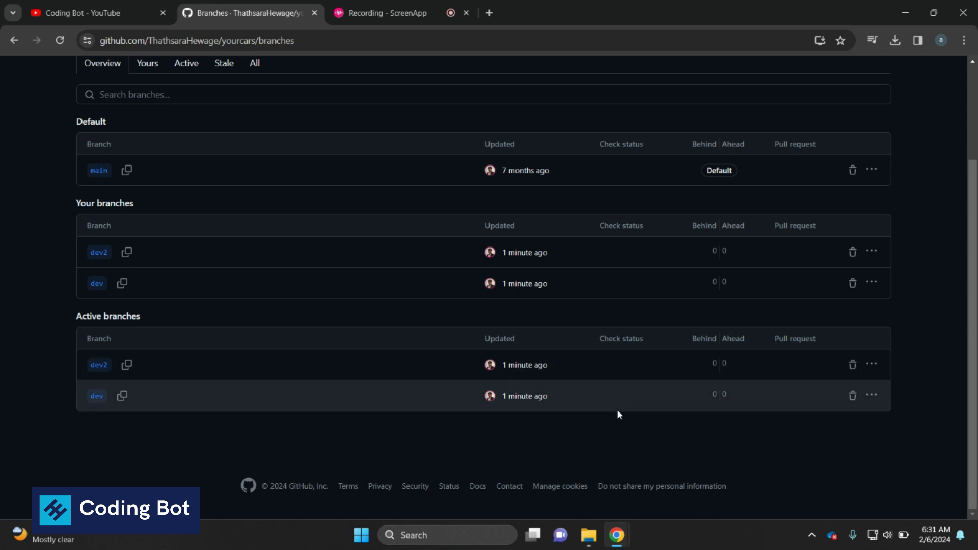
{"action": "scroll", "coordinate": [679, 414], "scroll_direction": "up", "scroll_amount": 2}
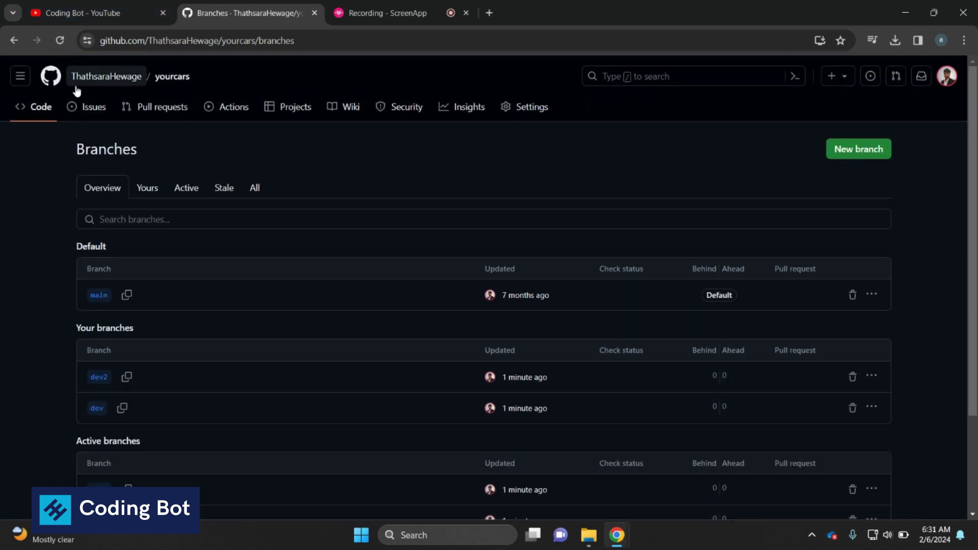
Reload the Branches page until 'dev_codingbot' replaces 'dev' beside 'dev2' and main.
{"action": "left_click", "coordinate": [61, 40]}
{"action": "left_click", "coordinate": [61, 40]}
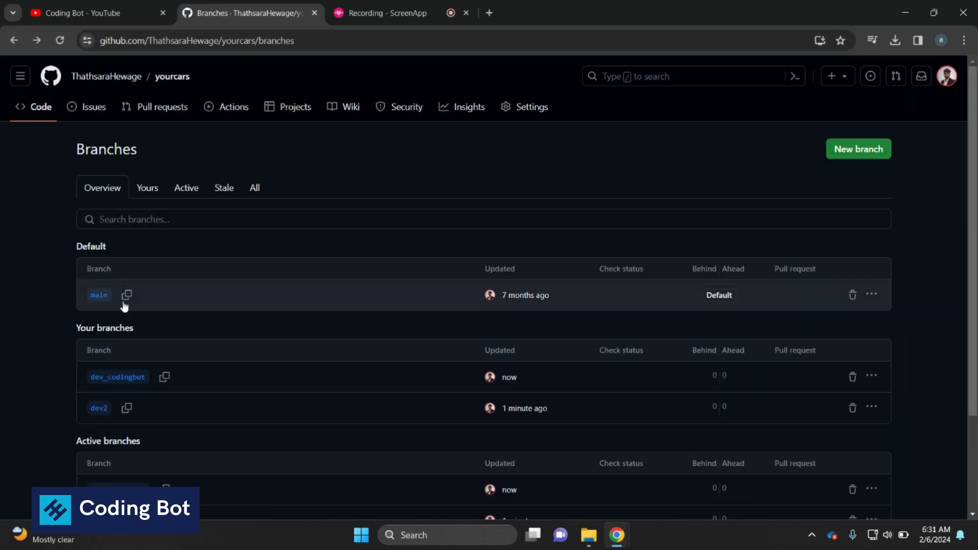
{"action": "scroll", "coordinate": [287, 345], "scroll_direction": "down", "scroll_amount": 3}
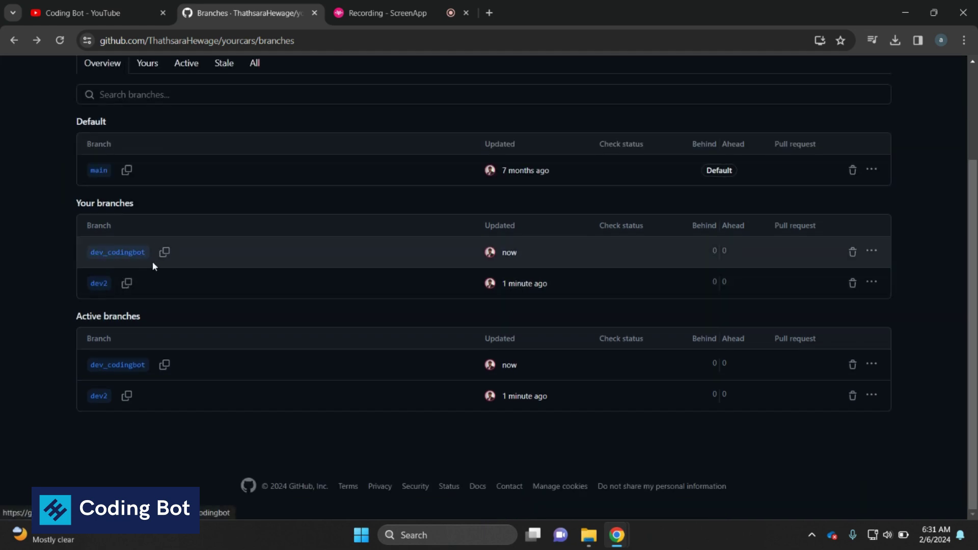
{"action": "scroll", "coordinate": [695, 267], "scroll_direction": "up", "scroll_amount": 2}
{"action": "scroll", "coordinate": [695, 268], "scroll_direction": "up", "scroll_amount": 1}
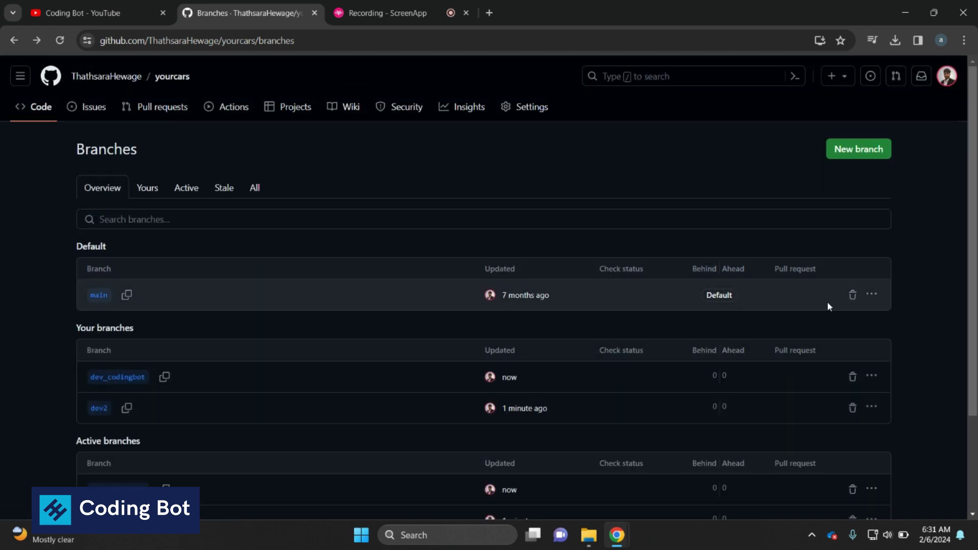
{"action": "scroll", "coordinate": [795, 306], "scroll_direction": "down", "scroll_amount": 3}
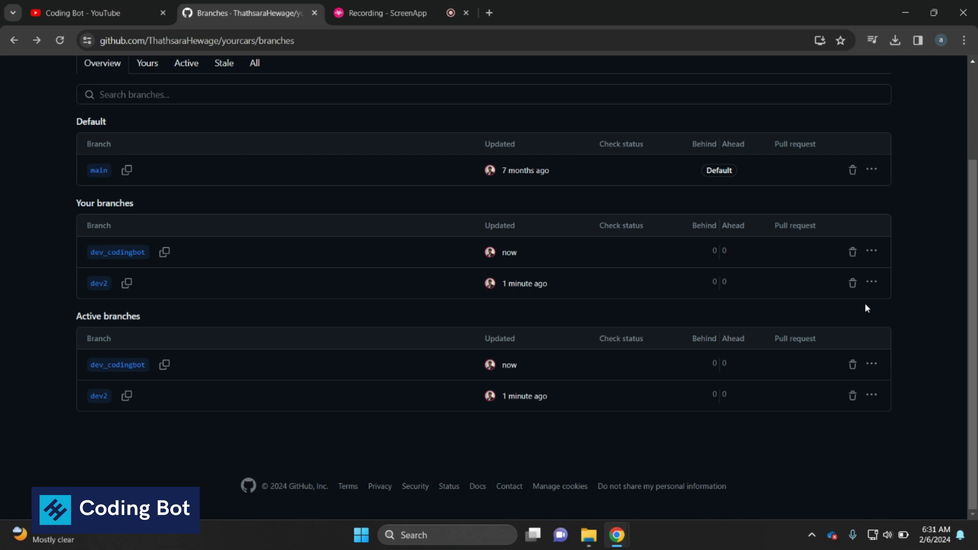
{"action": "scroll", "coordinate": [866, 307], "scroll_direction": "up", "scroll_amount": 3}
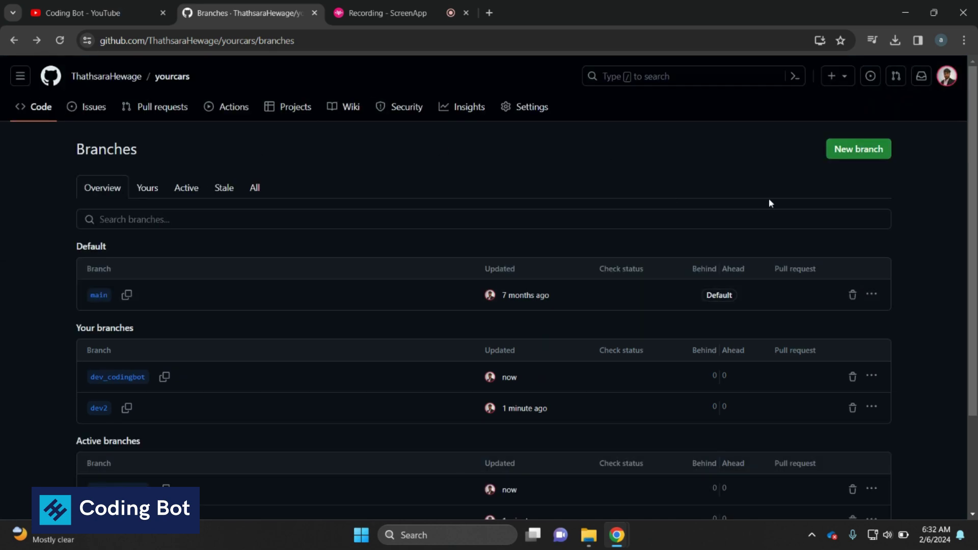
{"action": "scroll", "coordinate": [890, 384], "scroll_direction": "down", "scroll_amount": 3}
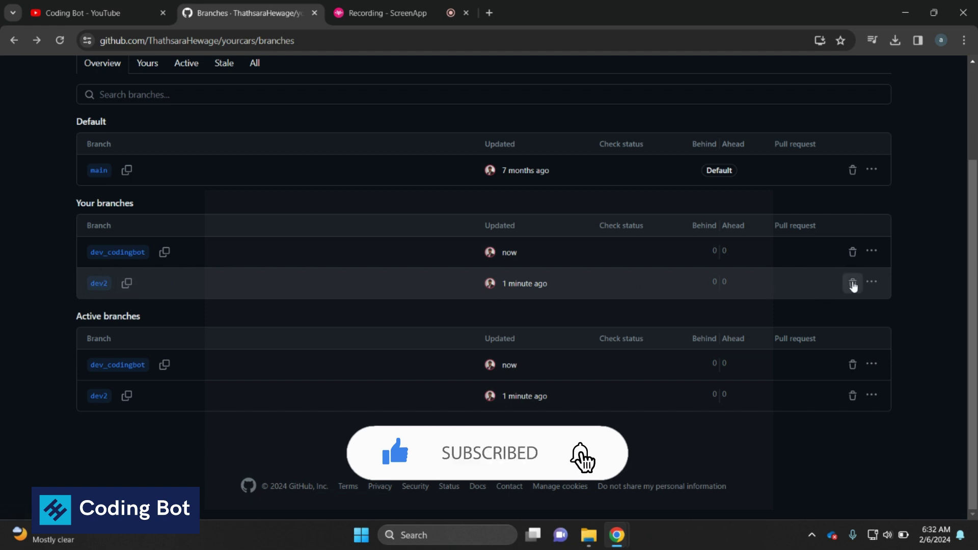
Remove the 'dev2' branch from the Your branches list.
{"action": "left_click", "coordinate": [852, 282]}
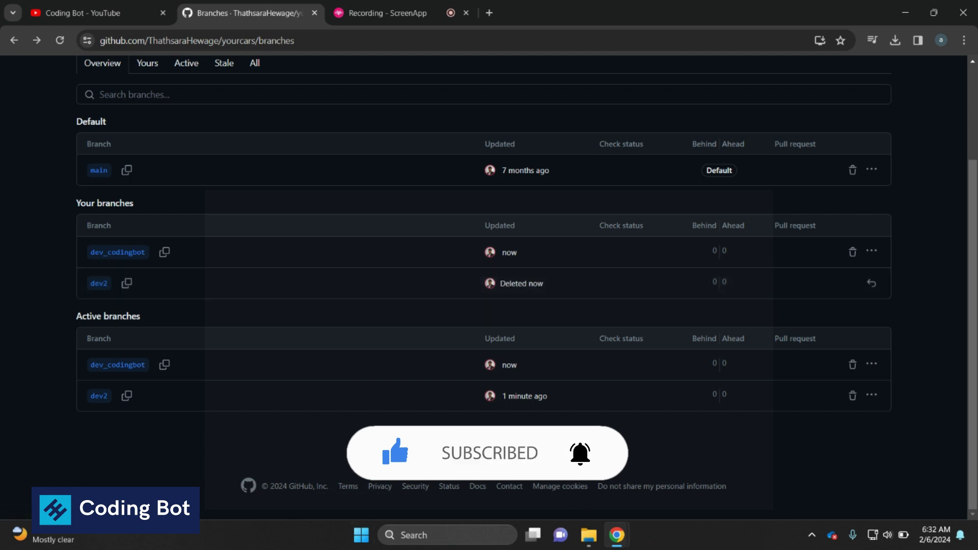
{"action": "scroll", "coordinate": [246, 205], "scroll_direction": "up", "scroll_amount": 1}
{"action": "scroll", "coordinate": [247, 205], "scroll_direction": "up", "scroll_amount": 2}
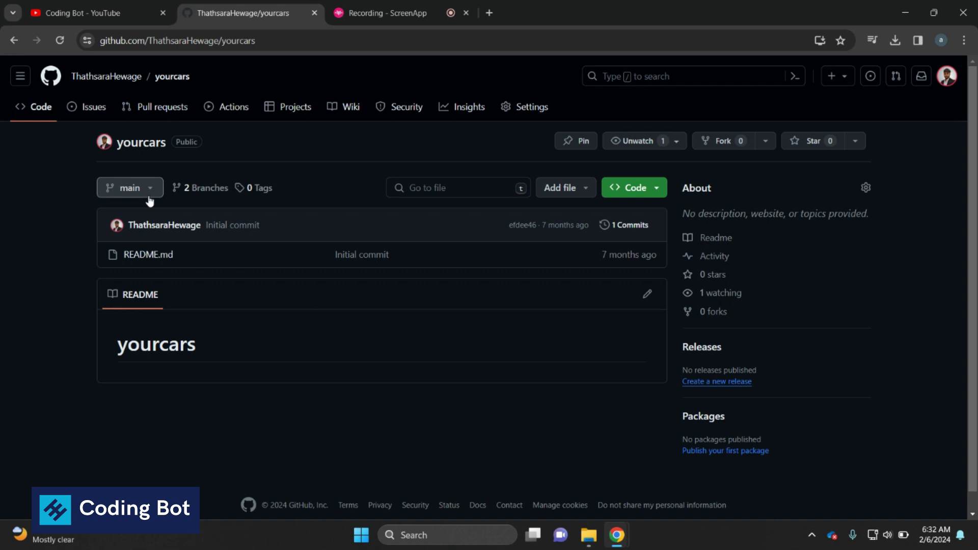
Check the yourcars branch switcher, which lists only main and dev_codingbot.
{"action": "left_click", "coordinate": [146, 192]}
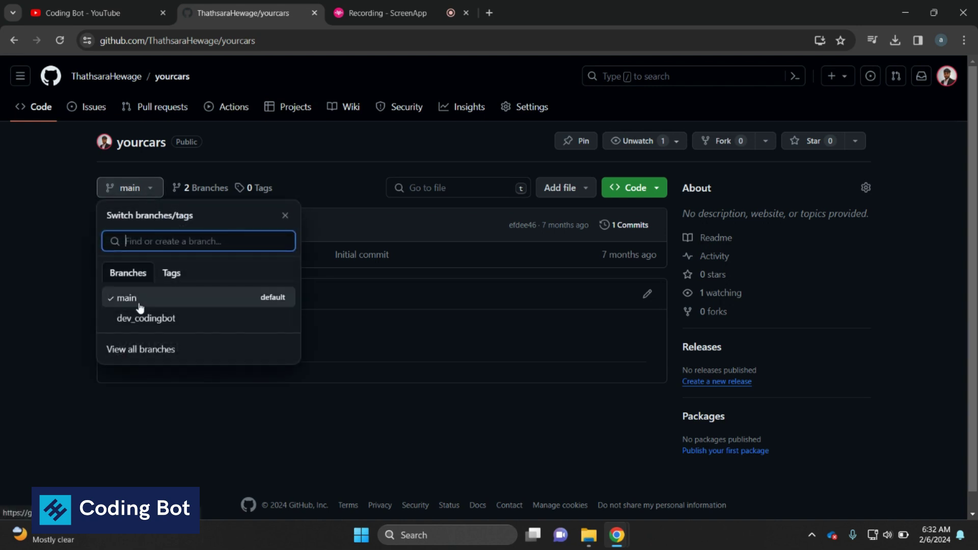